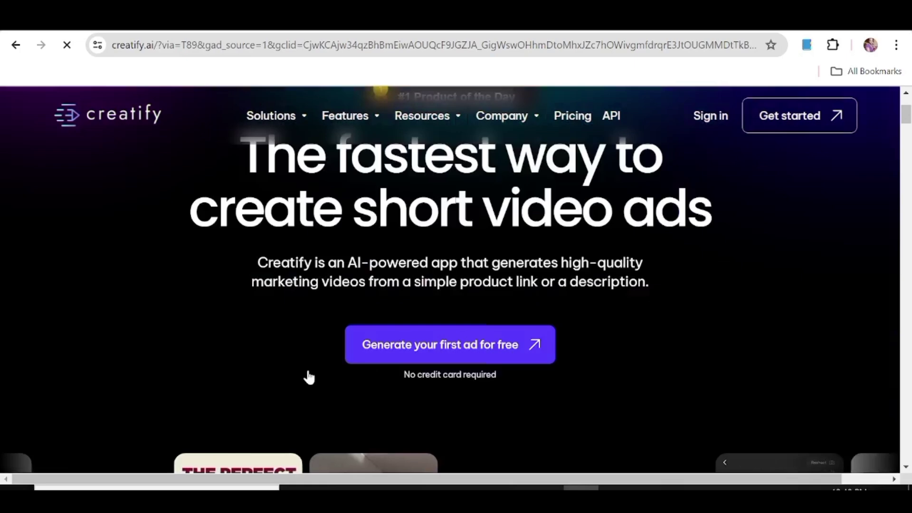
Start a free first ad from the Creatify homepage
{"action": "left_click", "coordinate": [431, 344]}
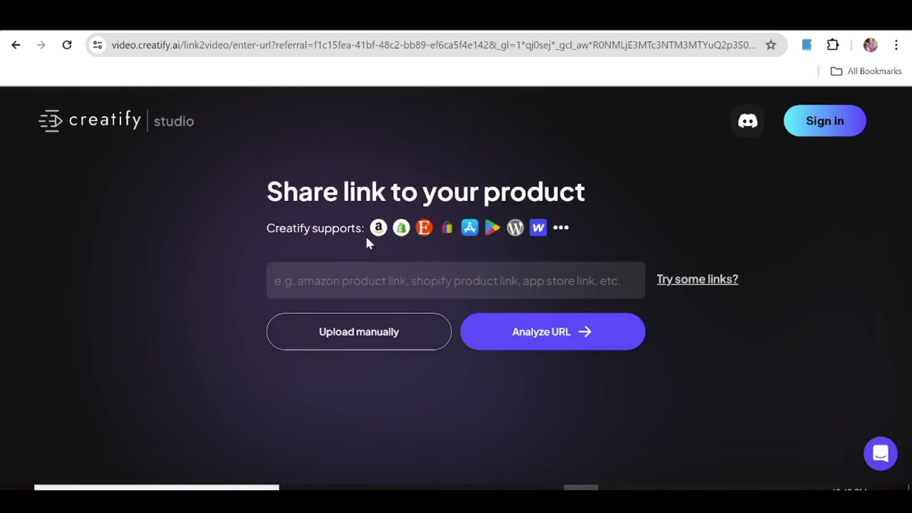
Sign up for a Creatify account through the Sign in panel
{"action": "key", "text": "Return"}
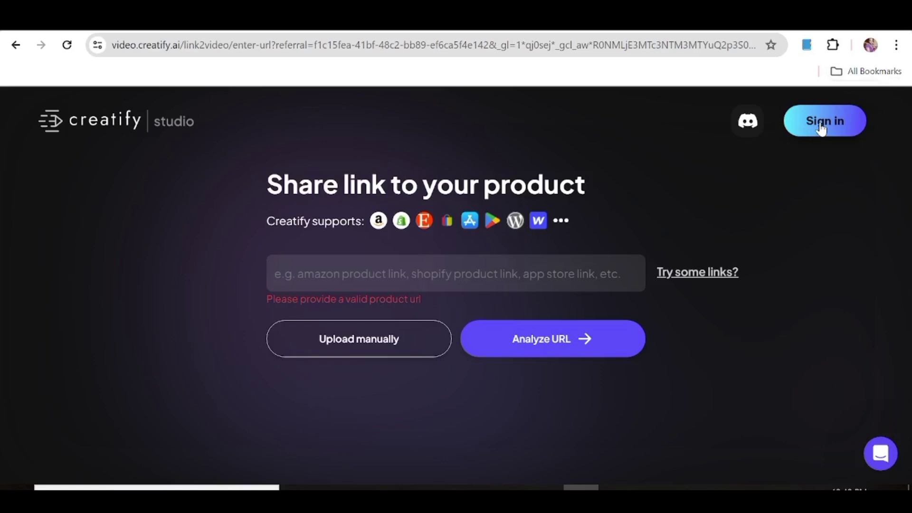
{"action": "left_click", "coordinate": [823, 122]}
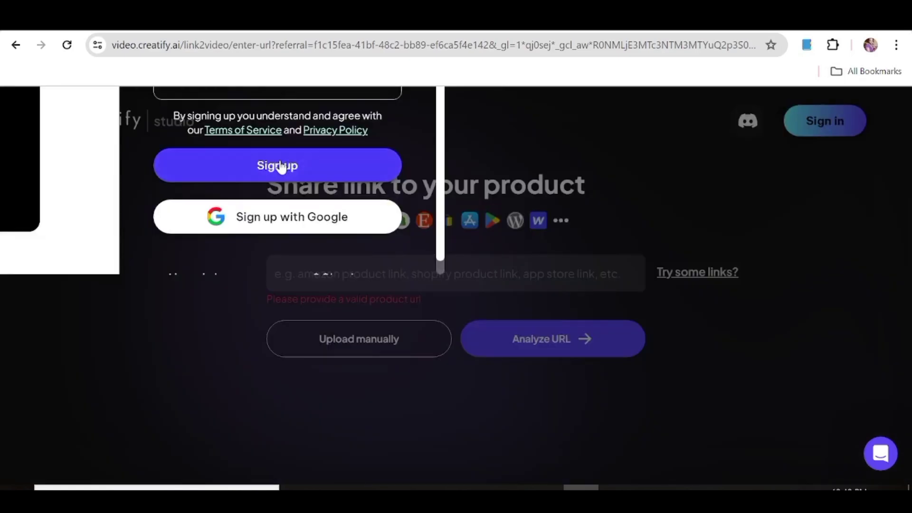
{"action": "left_click", "coordinate": [275, 223]}
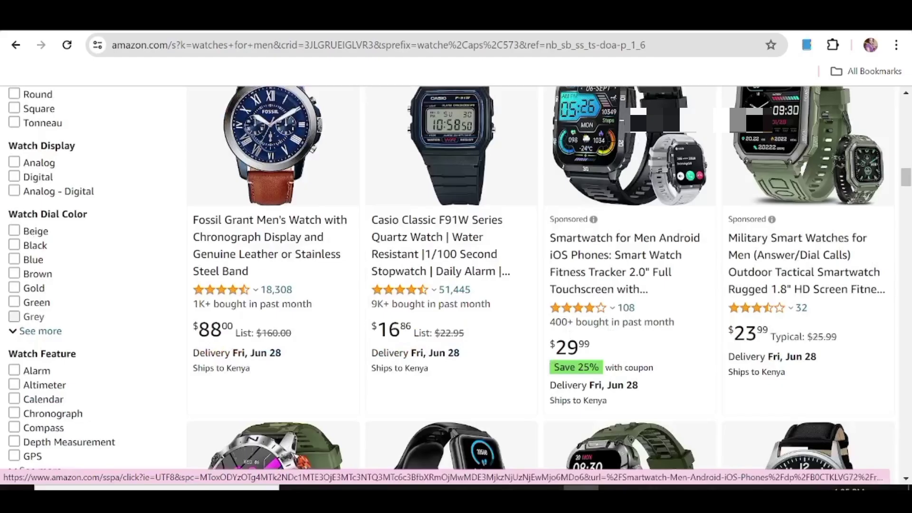
{"action": "scroll", "coordinate": [606, 213], "scroll_direction": "up", "scroll_amount": 1}
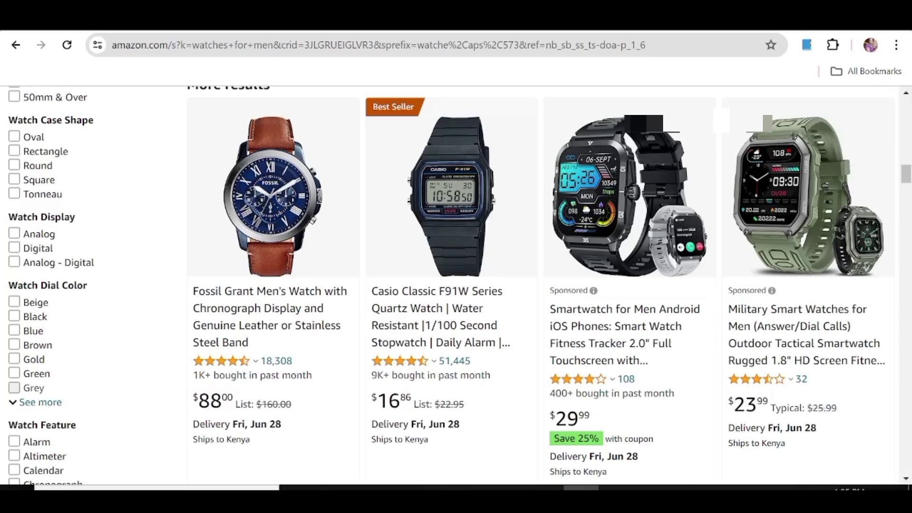
Copy the link address of the Fossil Grant men's watch listing on Amazon
{"action": "right_click", "coordinate": [279, 187]}
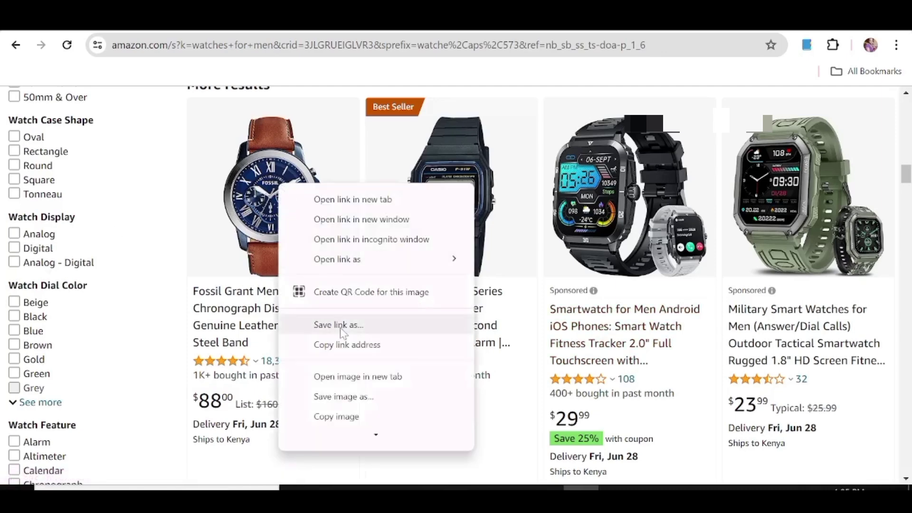
{"action": "left_click", "coordinate": [347, 346]}
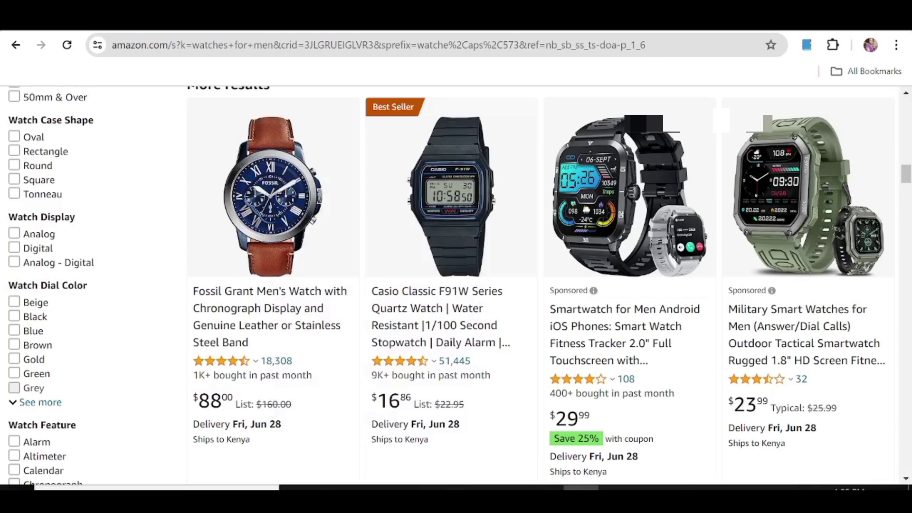
Paste the Fossil watch Amazon link into Creatify's URL field and analyze it
{"action": "key", "text": "ctrl+Tab"}
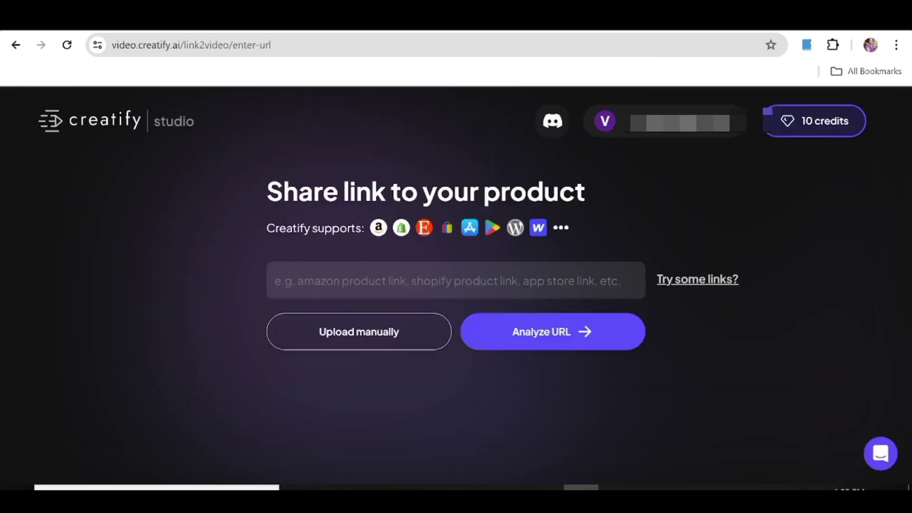
{"action": "right_click", "coordinate": [311, 280]}
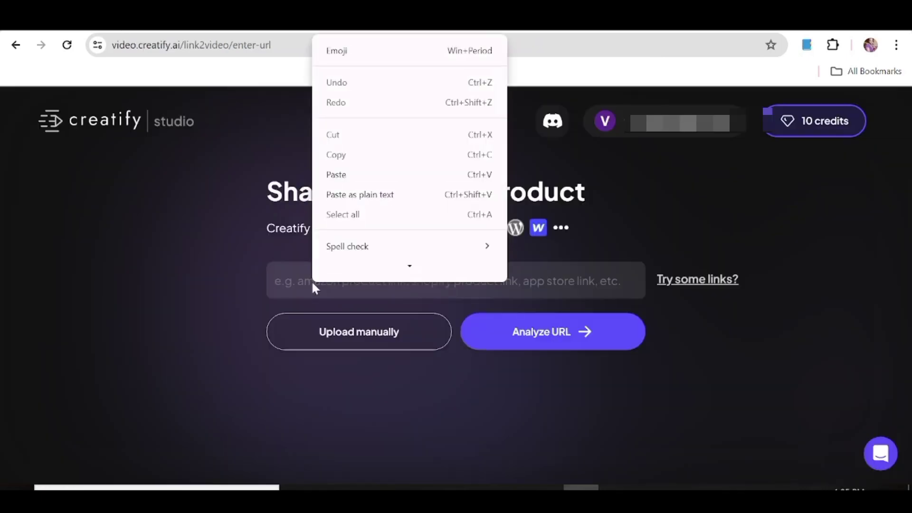
{"action": "left_click", "coordinate": [336, 175]}
{"action": "left_click", "coordinate": [573, 330]}
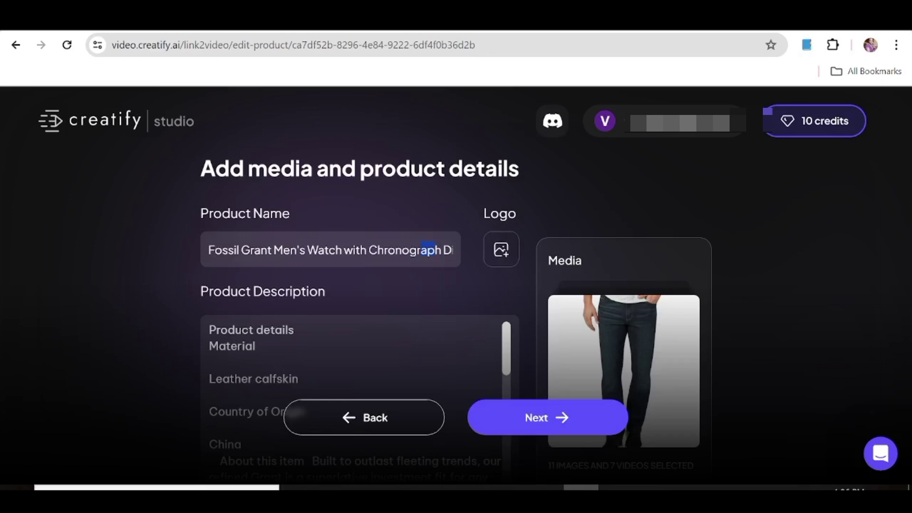
Review the auto-filled Fossil Grant product name and description
{"action": "left_click_drag", "start_coordinate": [428, 250], "coordinate": [499, 250]}
{"action": "left_click", "coordinate": [428, 279]}
{"action": "scroll", "coordinate": [430, 289], "scroll_direction": "down", "scroll_amount": 2}
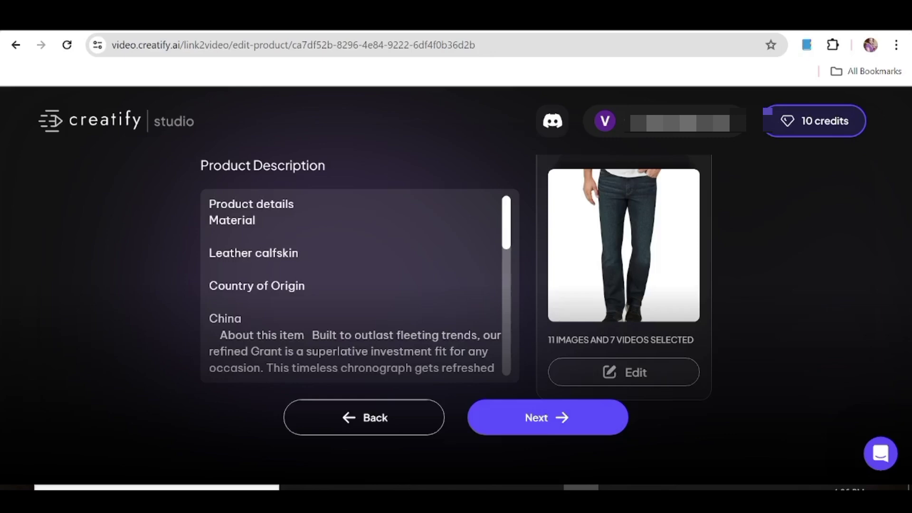
{"action": "scroll", "coordinate": [356, 285], "scroll_direction": "down", "scroll_amount": 2}
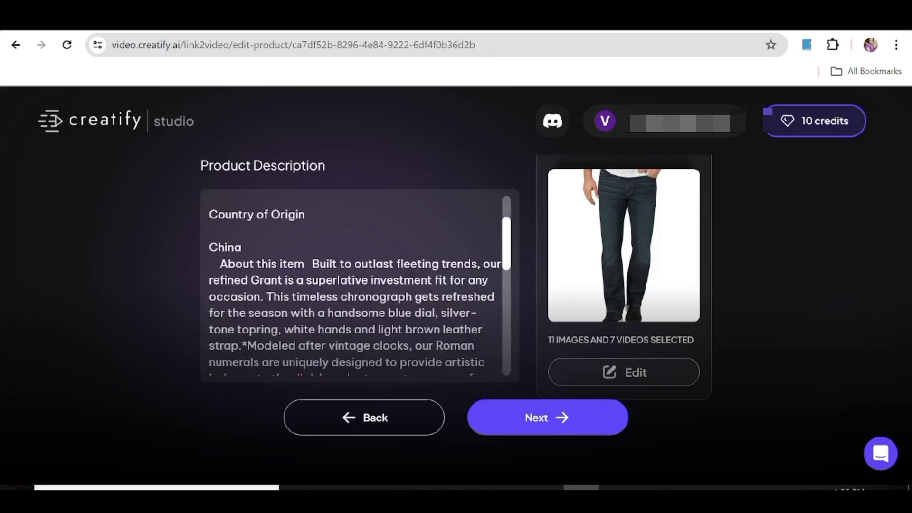
{"action": "scroll", "coordinate": [357, 286], "scroll_direction": "down", "scroll_amount": 5}
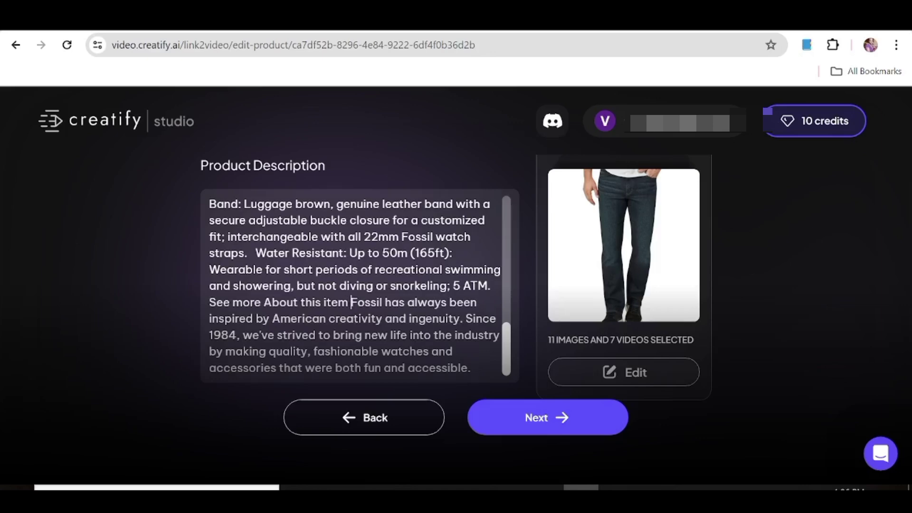
{"action": "scroll", "coordinate": [356, 285], "scroll_direction": "up", "scroll_amount": 5}
{"action": "scroll", "coordinate": [357, 285], "scroll_direction": "up", "scroll_amount": 2}
{"action": "scroll", "coordinate": [356, 285], "scroll_direction": "up", "scroll_amount": 3}
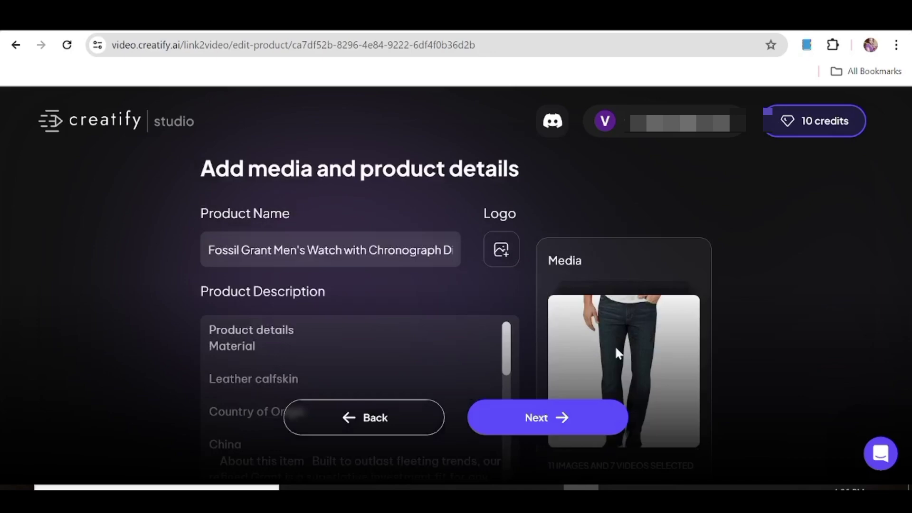
{"action": "scroll", "coordinate": [616, 349], "scroll_direction": "down", "scroll_amount": 2}
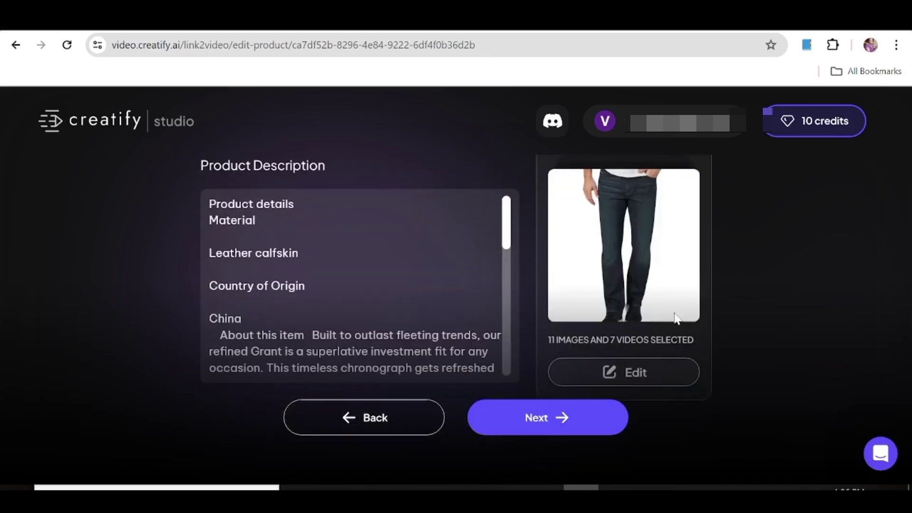
{"action": "scroll", "coordinate": [606, 321], "scroll_direction": "up", "scroll_amount": 2}
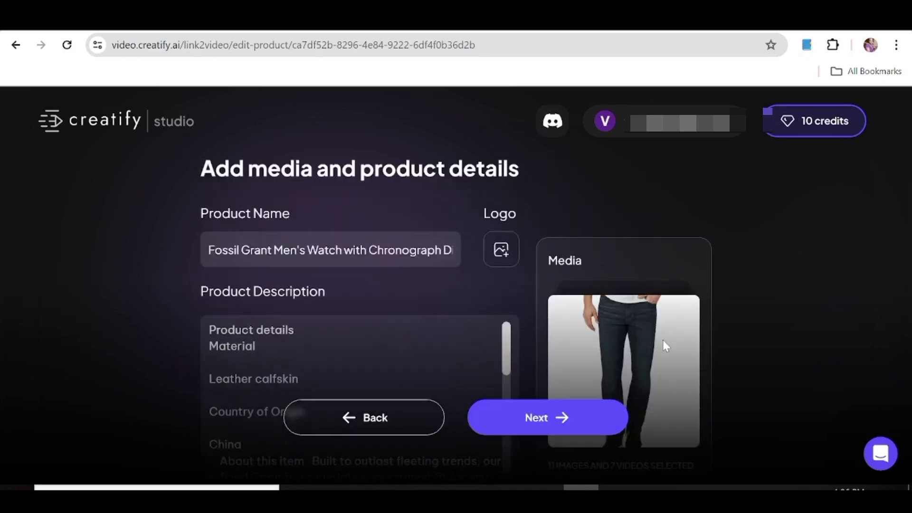
{"action": "scroll", "coordinate": [663, 339], "scroll_direction": "down", "scroll_amount": 1}
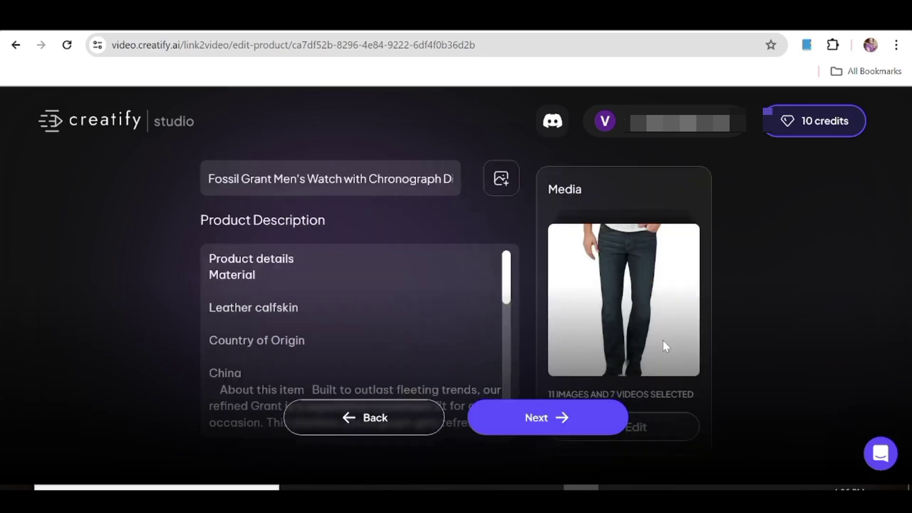
Target 'Men above 20 years', keep English as the language, and generate scripts
{"action": "left_click", "coordinate": [535, 420]}
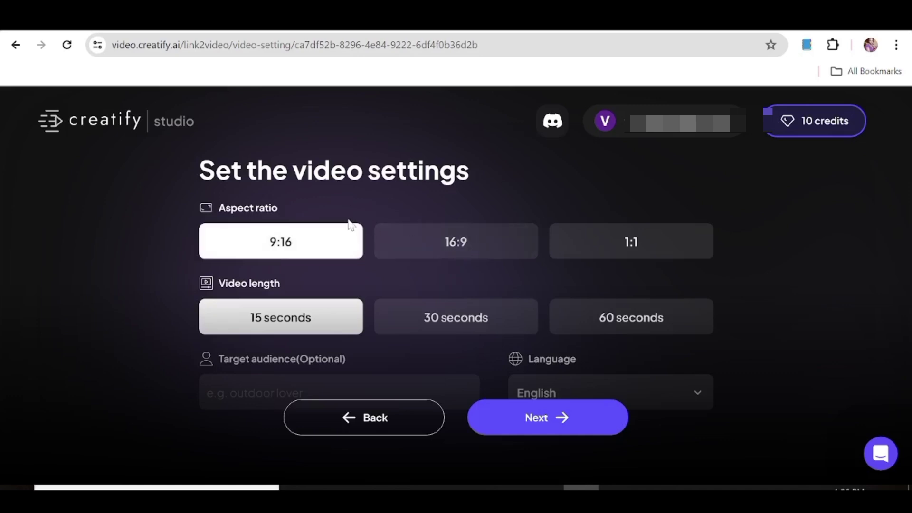
{"action": "scroll", "coordinate": [442, 264], "scroll_direction": "down", "scroll_amount": 2}
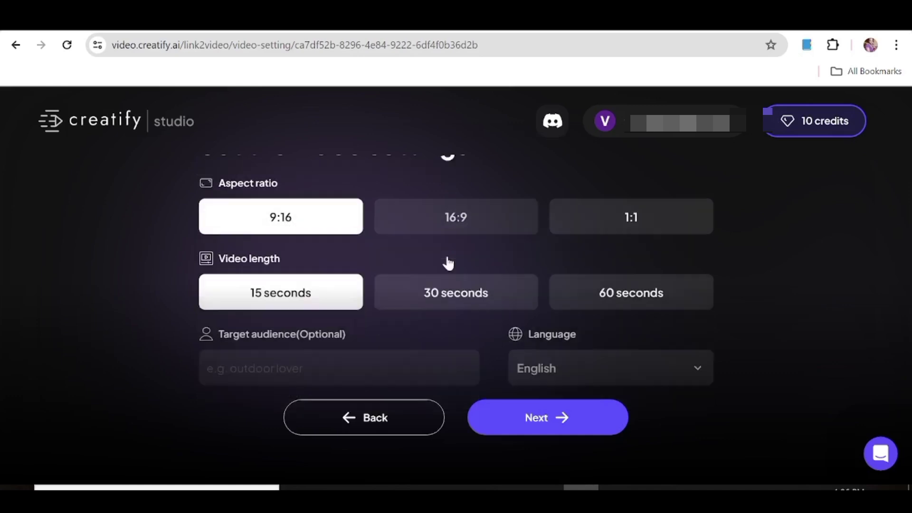
{"action": "scroll", "coordinate": [442, 264], "scroll_direction": "down", "scroll_amount": 3}
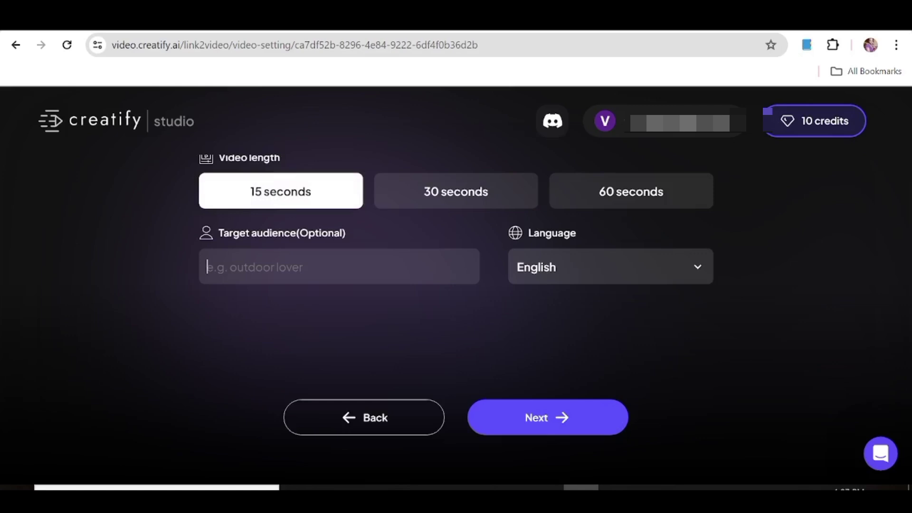
{"action": "type", "text": "Me"}
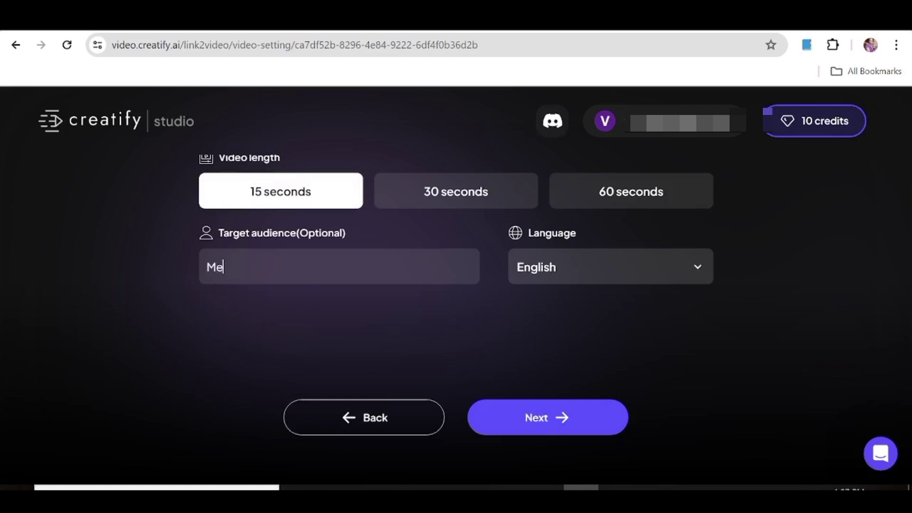
{"action": "type", "text": "n abov"}
{"action": "type", "text": "e"}
{"action": "type", "text": " 20"}
{"action": "type", "text": " years"}
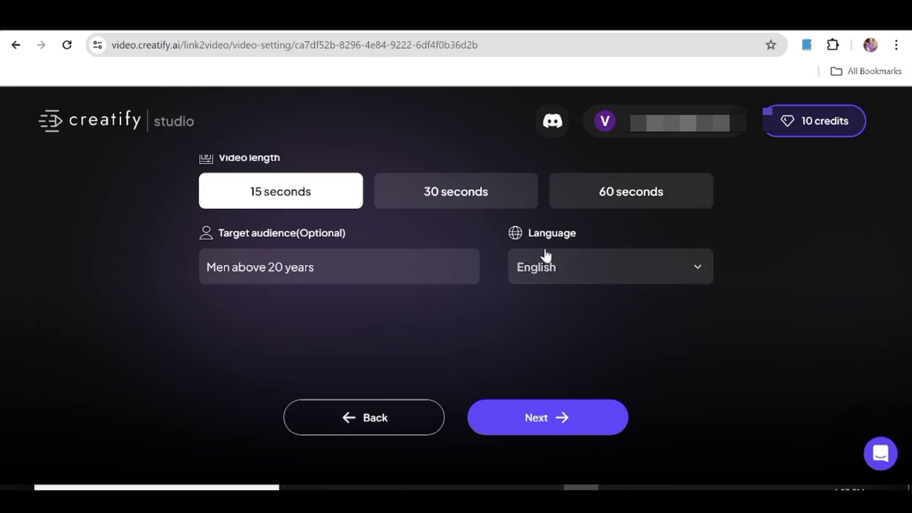
{"action": "left_click", "coordinate": [610, 270]}
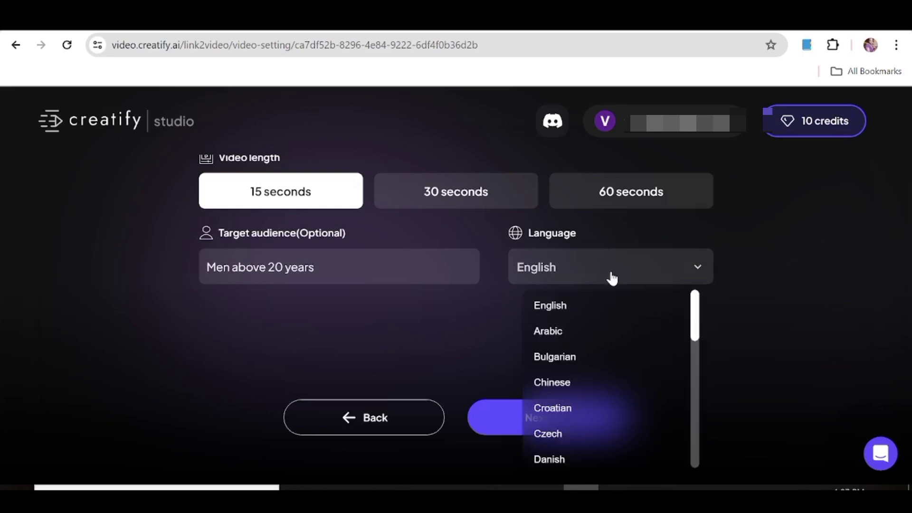
{"action": "scroll", "coordinate": [616, 305], "scroll_direction": "down", "scroll_amount": 3}
{"action": "scroll", "coordinate": [617, 305], "scroll_direction": "down", "scroll_amount": 3}
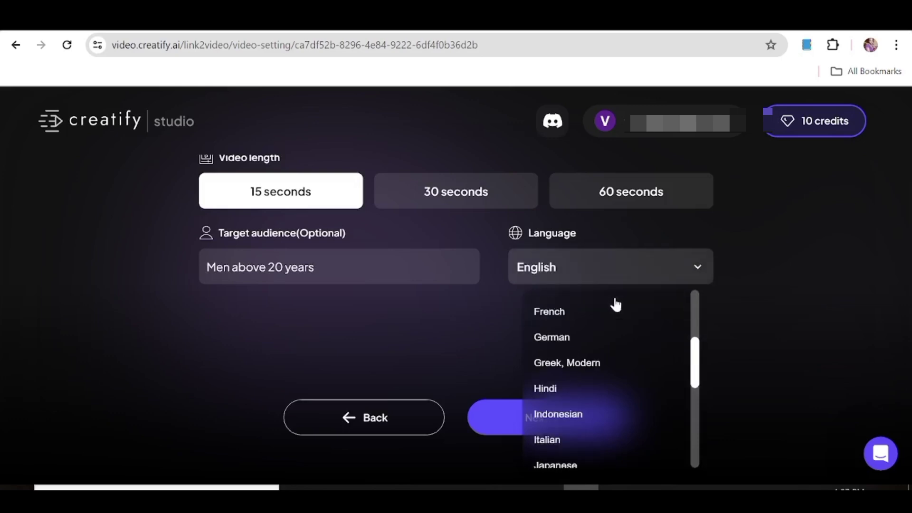
{"action": "scroll", "coordinate": [617, 305], "scroll_direction": "down", "scroll_amount": 3}
{"action": "scroll", "coordinate": [617, 305], "scroll_direction": "down", "scroll_amount": 2}
{"action": "scroll", "coordinate": [616, 305], "scroll_direction": "down", "scroll_amount": 1}
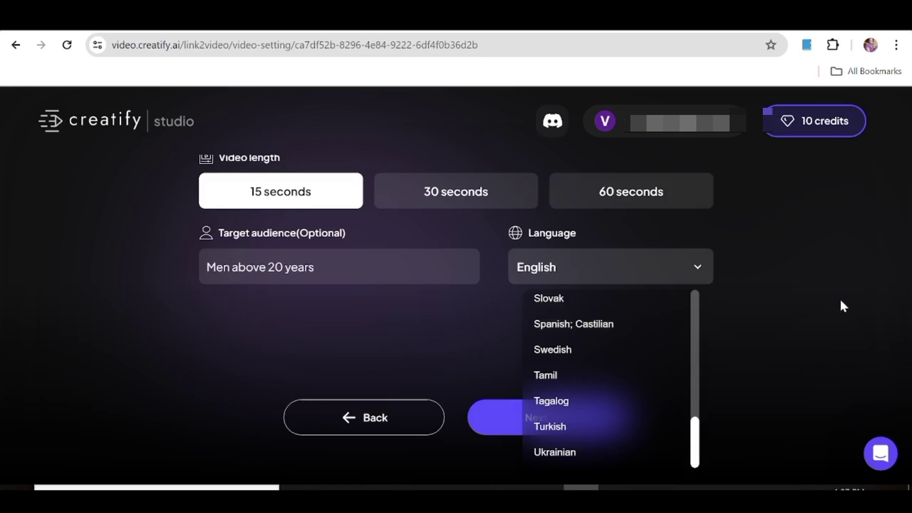
{"action": "left_click", "coordinate": [812, 238]}
{"action": "left_click", "coordinate": [559, 419]}
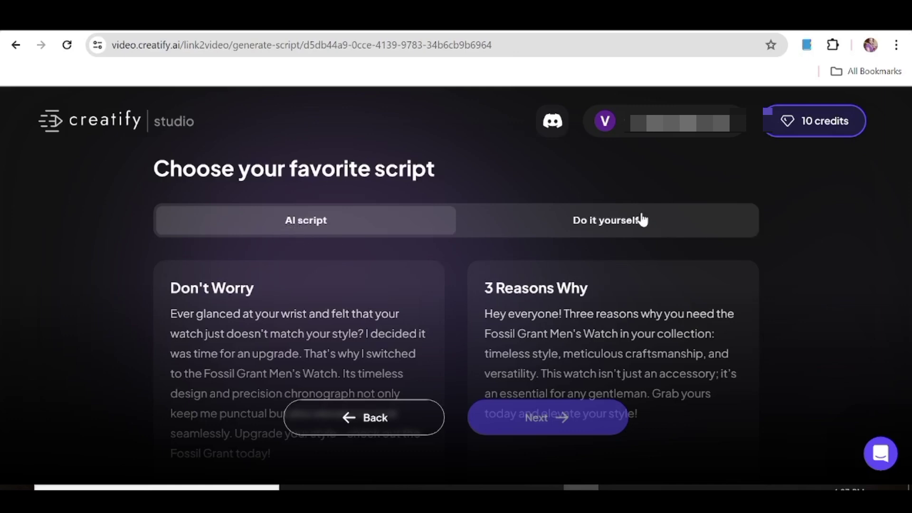
Try and erase a self-written script, then return to the AI script options
{"action": "left_click", "coordinate": [635, 225]}
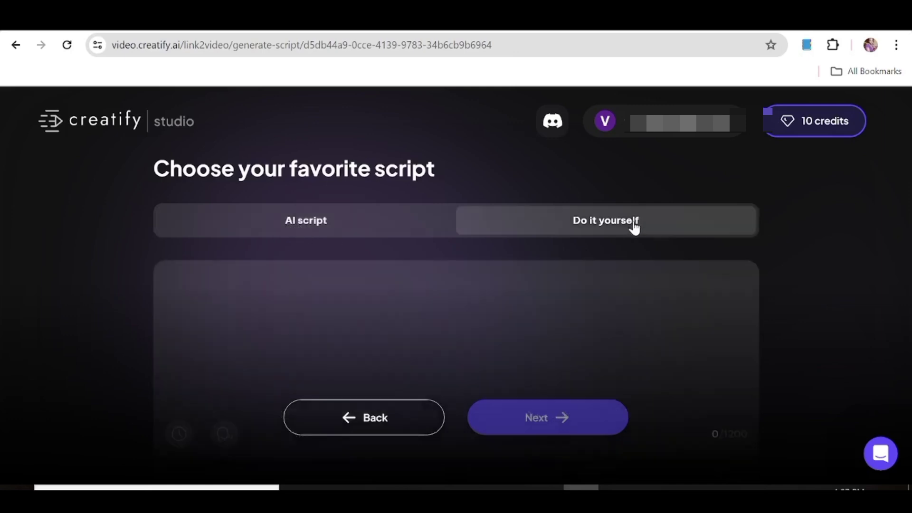
{"action": "left_click", "coordinate": [456, 321]}
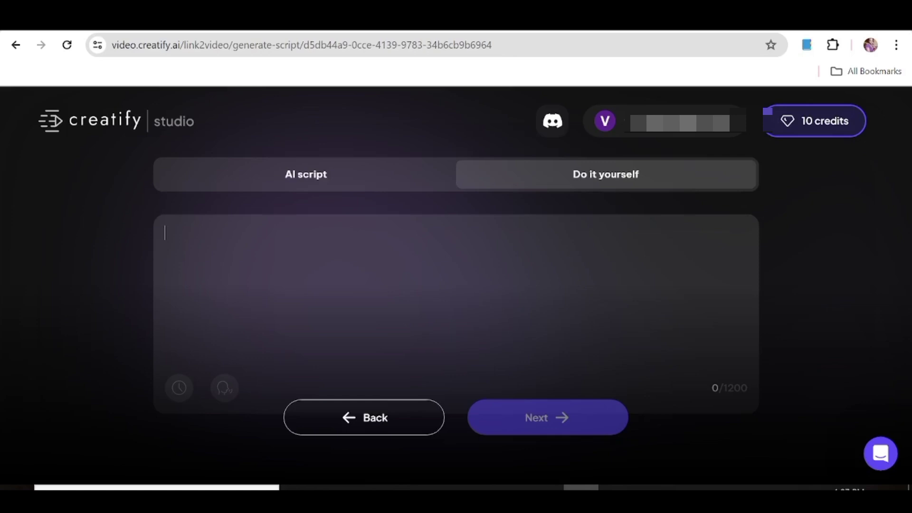
{"action": "type", "text": "the"}
{"action": "key", "text": "BackSpace"}
{"action": "key", "text": "BackSpace"}
{"action": "key", "text": "BackSpace"}
{"action": "key", "text": "BackSpace"}
{"action": "left_click", "coordinate": [302, 178]}
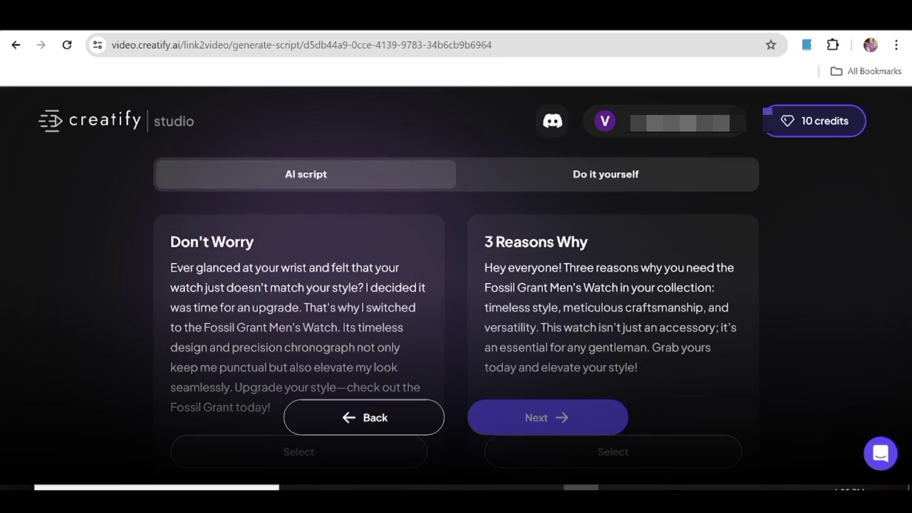
{"action": "scroll", "coordinate": [265, 278], "scroll_direction": "down", "scroll_amount": 3}
{"action": "scroll", "coordinate": [264, 278], "scroll_direction": "up", "scroll_amount": 2}
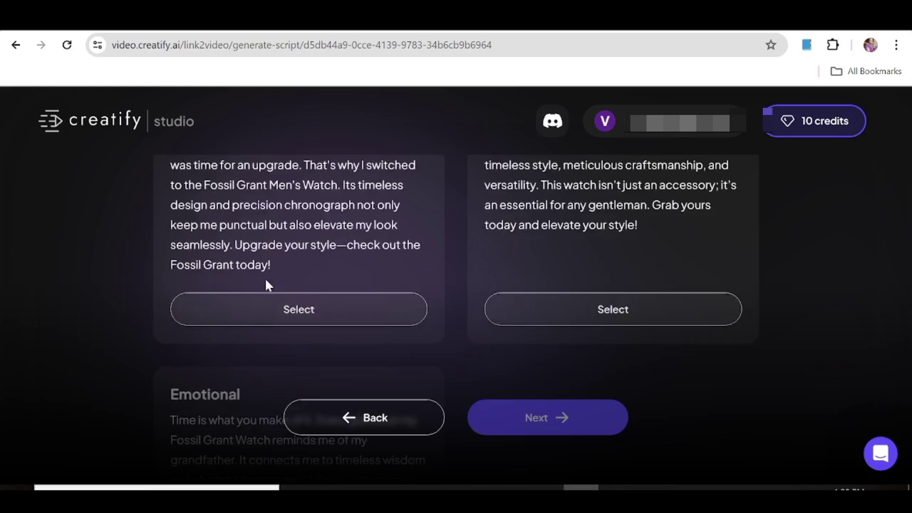
{"action": "scroll", "coordinate": [266, 279], "scroll_direction": "up", "scroll_amount": 3}
{"action": "scroll", "coordinate": [259, 319], "scroll_direction": "down", "scroll_amount": 3}
{"action": "scroll", "coordinate": [259, 319], "scroll_direction": "down", "scroll_amount": 4}
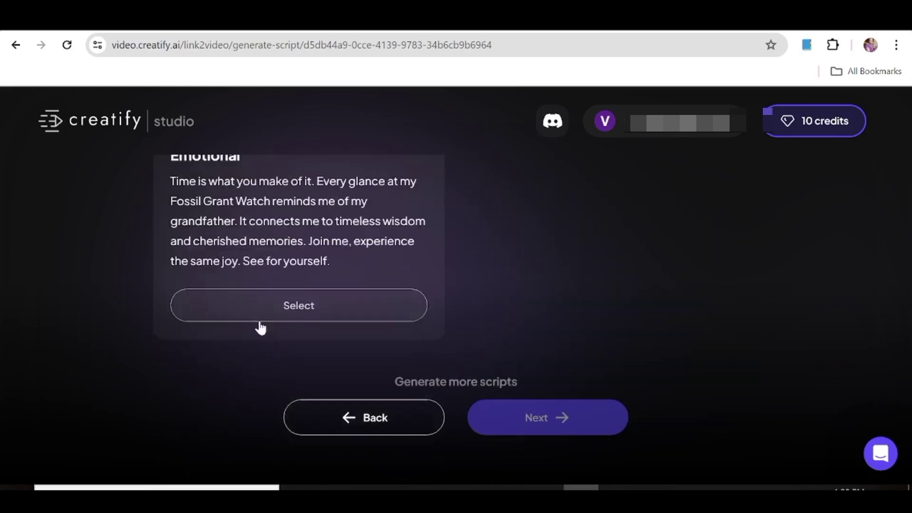
{"action": "scroll", "coordinate": [259, 318], "scroll_direction": "up", "scroll_amount": 1}
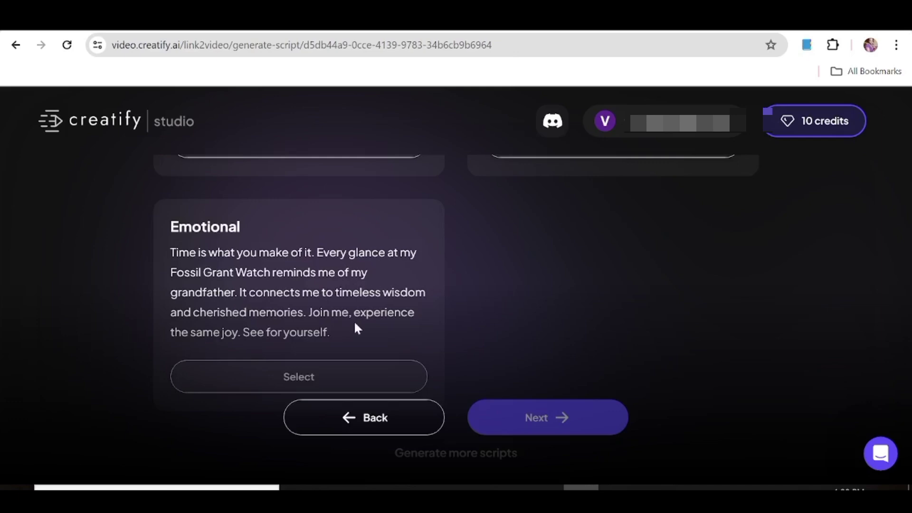
{"action": "scroll", "coordinate": [370, 234], "scroll_direction": "up", "scroll_amount": 5}
{"action": "scroll", "coordinate": [415, 303], "scroll_direction": "down", "scroll_amount": 3}
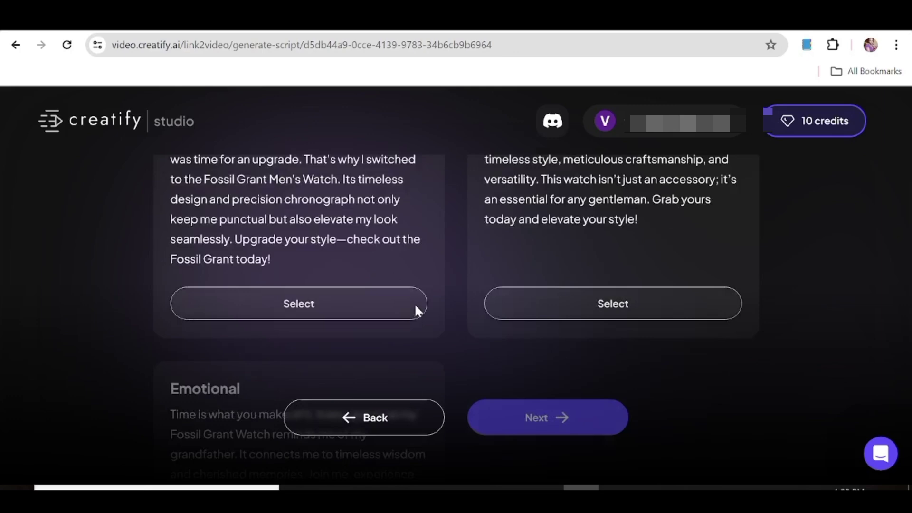
{"action": "scroll", "coordinate": [414, 303], "scroll_direction": "down", "scroll_amount": 3}
{"action": "scroll", "coordinate": [415, 304], "scroll_direction": "down", "scroll_amount": 2}
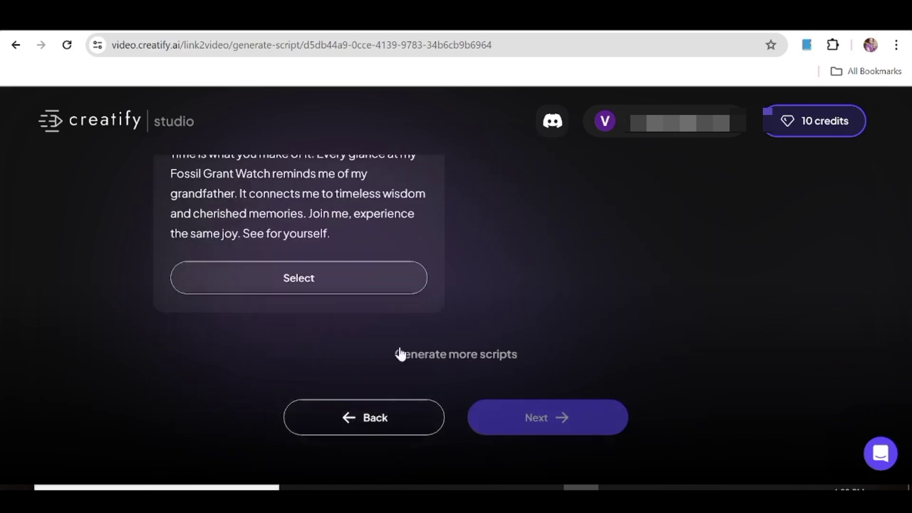
Generate more scripts, select 'Don't Worry', and continue to the storyboard
{"action": "left_click", "coordinate": [486, 364]}
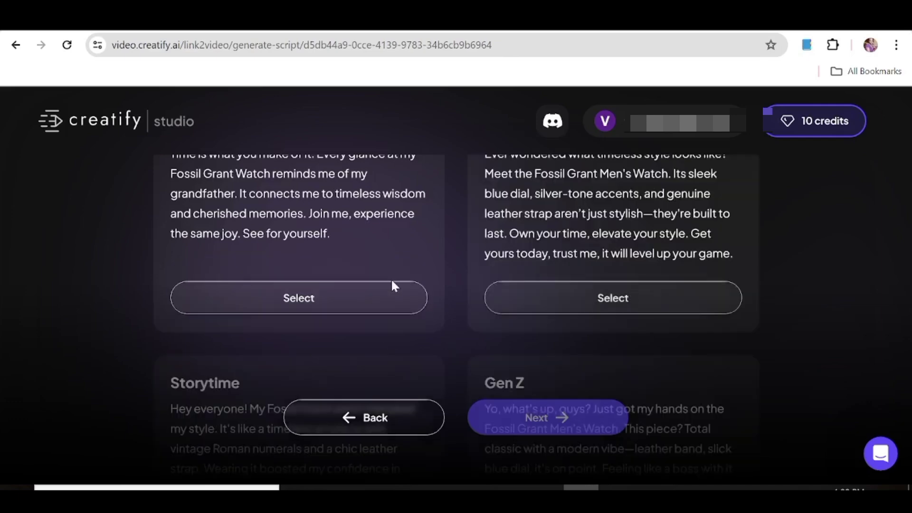
{"action": "scroll", "coordinate": [391, 279], "scroll_direction": "up", "scroll_amount": 5}
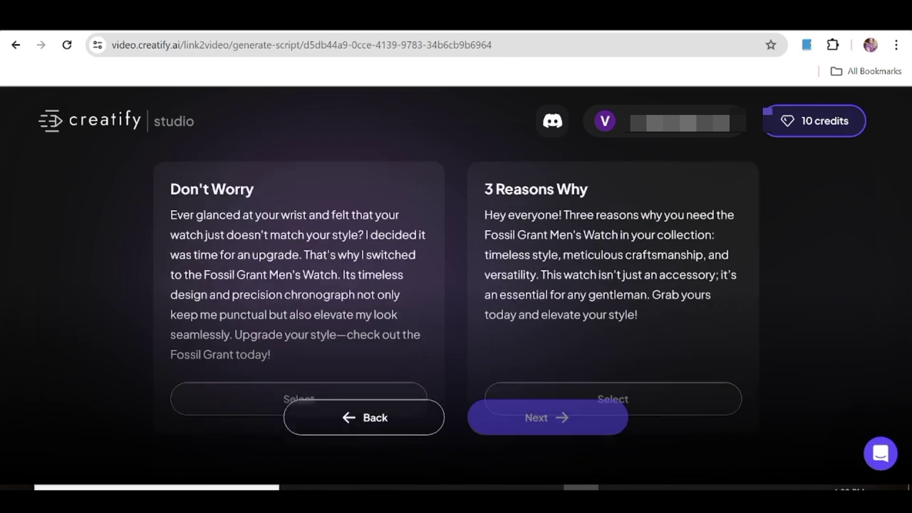
{"action": "scroll", "coordinate": [391, 279], "scroll_direction": "down", "scroll_amount": 2}
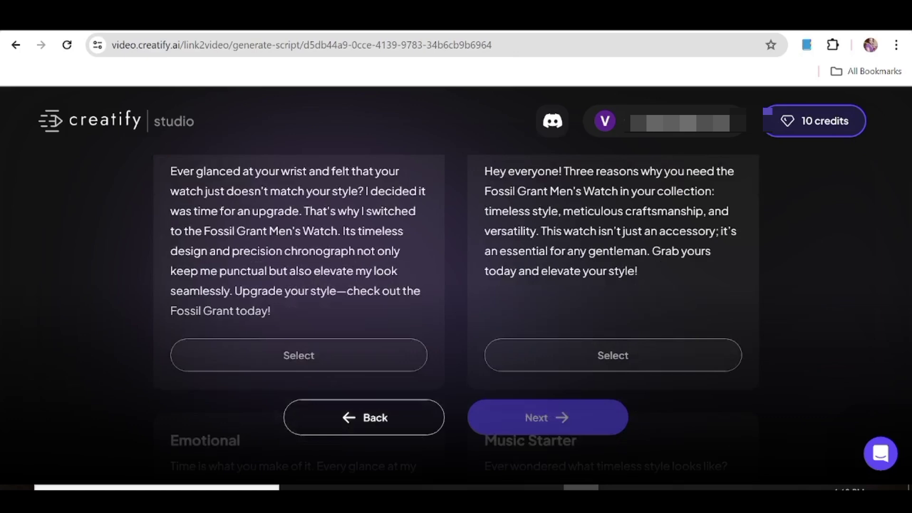
{"action": "left_click", "coordinate": [302, 358]}
{"action": "left_click", "coordinate": [559, 416]}
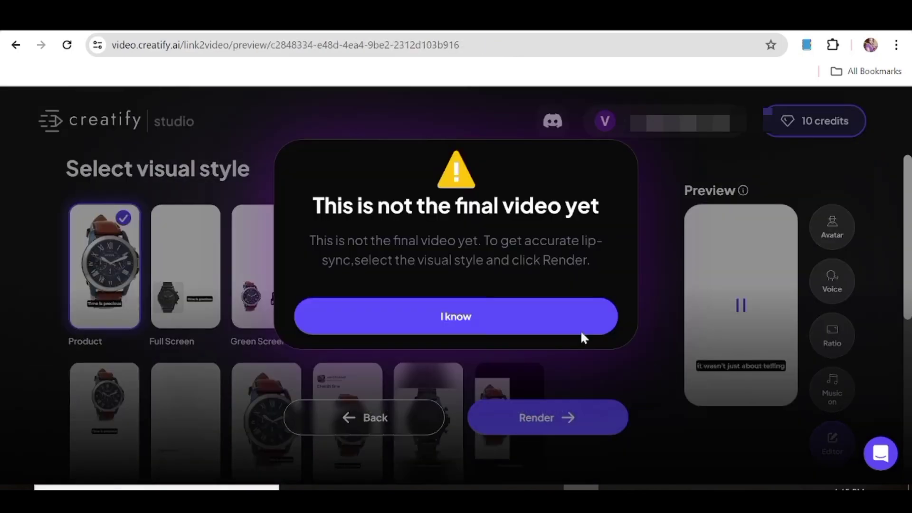
Dismiss the not-final-video notice, keeping the Product visual style selected
{"action": "left_click", "coordinate": [529, 314]}
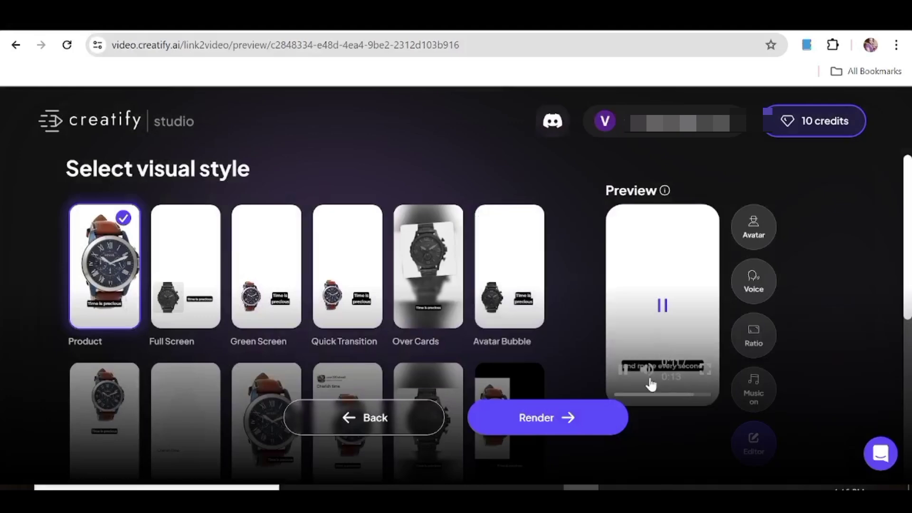
{"action": "mouse_move", "coordinate": [662, 307]}
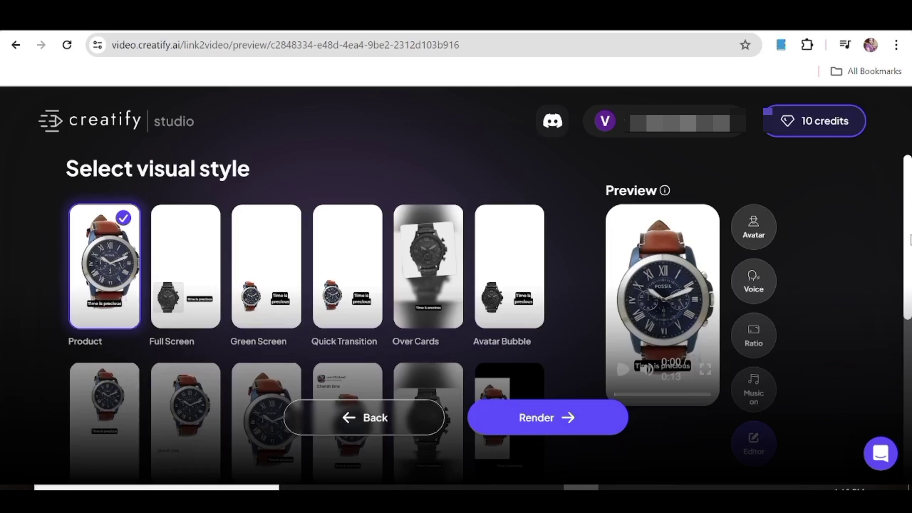
{"action": "scroll", "coordinate": [892, 253], "scroll_direction": "down", "scroll_amount": 3}
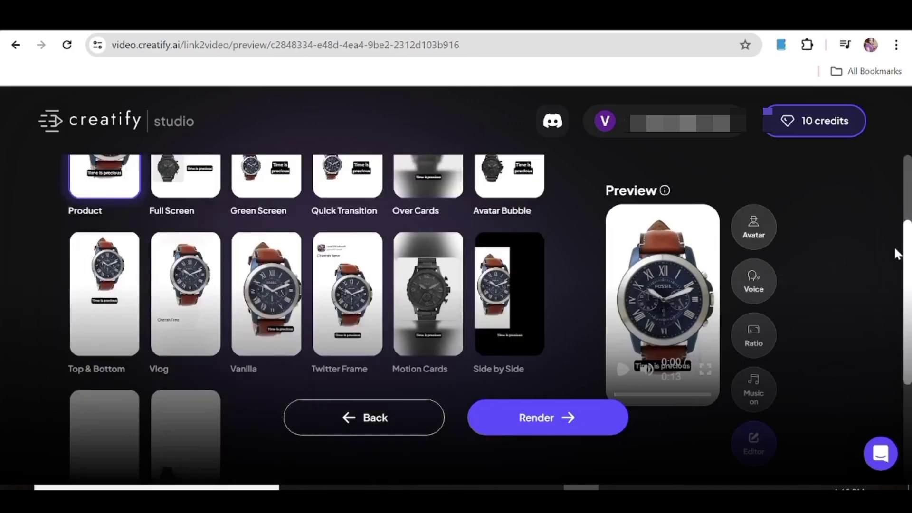
{"action": "scroll", "coordinate": [907, 299], "scroll_direction": "down", "scroll_amount": 3}
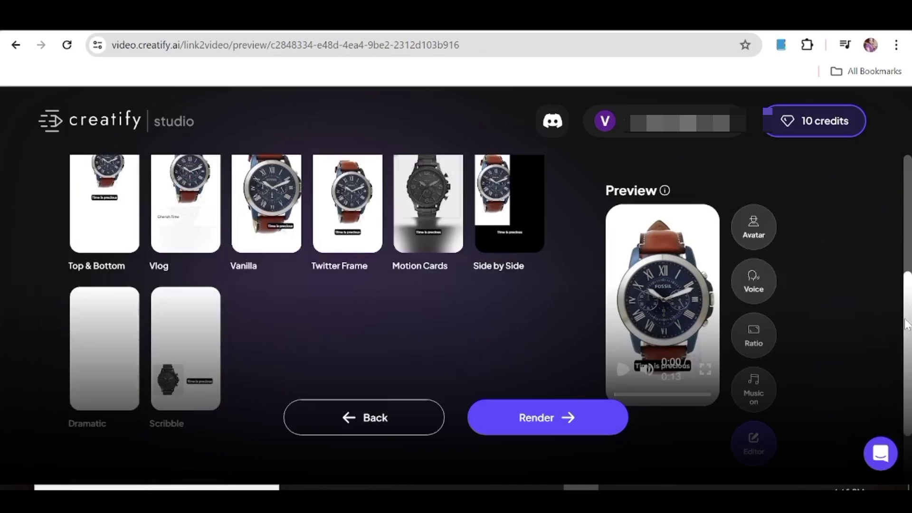
{"action": "scroll", "coordinate": [907, 314], "scroll_direction": "up", "scroll_amount": 3}
{"action": "scroll", "coordinate": [901, 285], "scroll_direction": "up", "scroll_amount": 3}
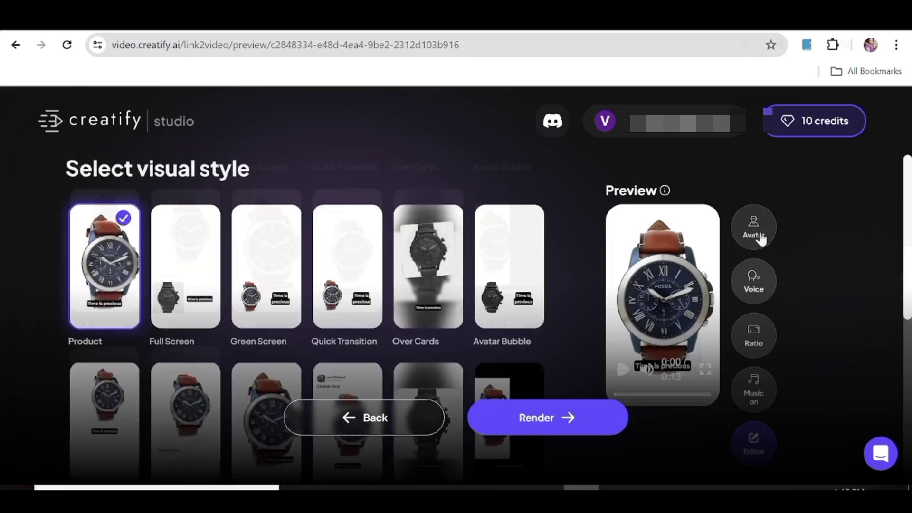
Choose the first ultra-realistic brunette female avatar as presenter
{"action": "left_click", "coordinate": [760, 231]}
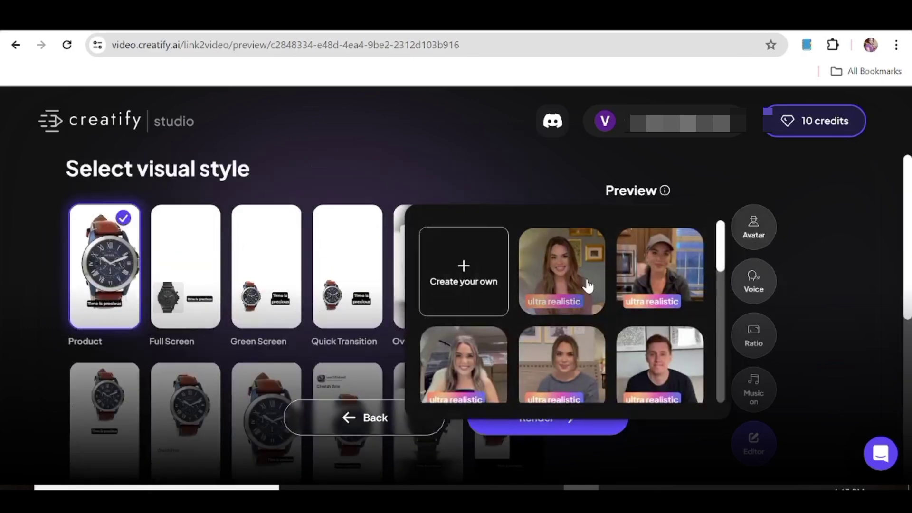
{"action": "scroll", "coordinate": [588, 286], "scroll_direction": "down", "scroll_amount": 3}
{"action": "scroll", "coordinate": [588, 285], "scroll_direction": "up", "scroll_amount": 3}
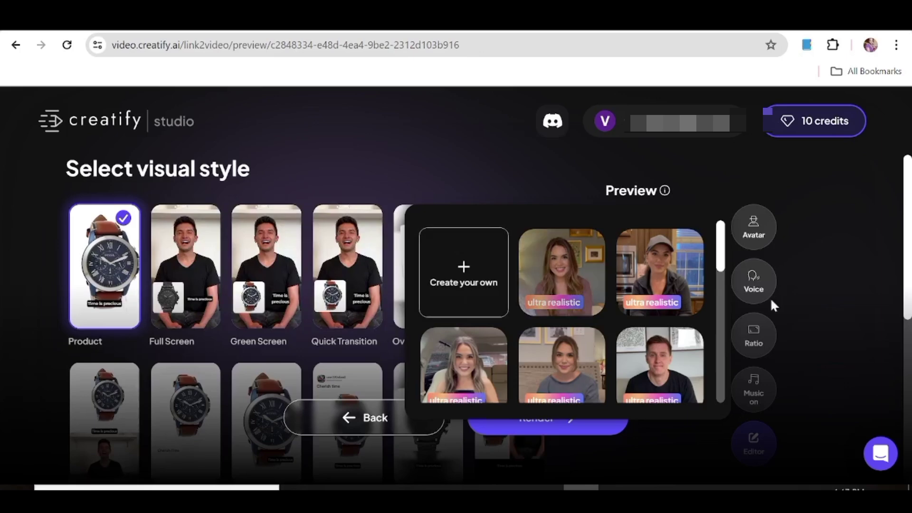
{"action": "left_click", "coordinate": [563, 271]}
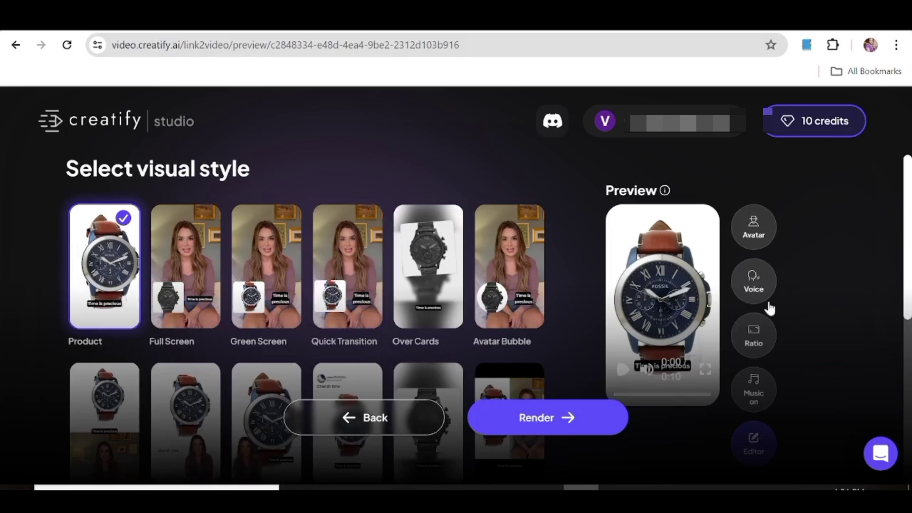
Switch the voiceover from Aria to the male American-accent voice Owen
{"action": "left_click", "coordinate": [755, 282]}
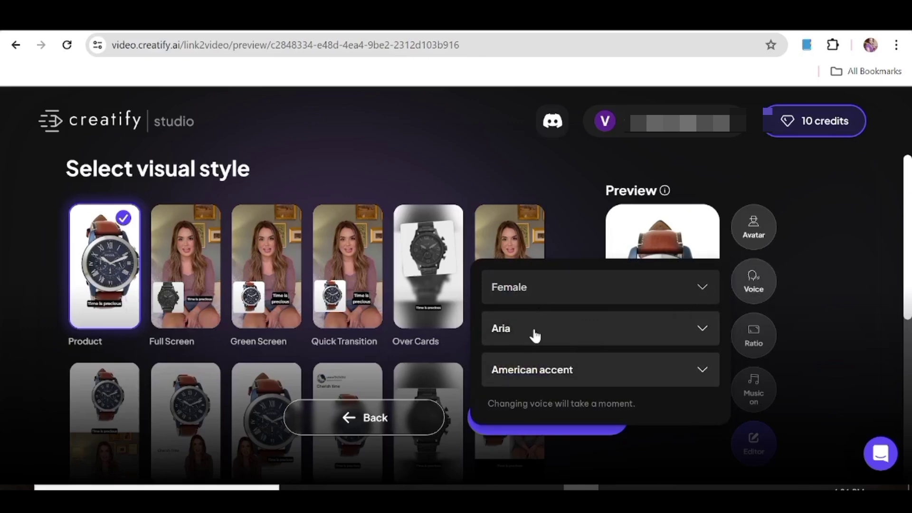
{"action": "left_click", "coordinate": [702, 287]}
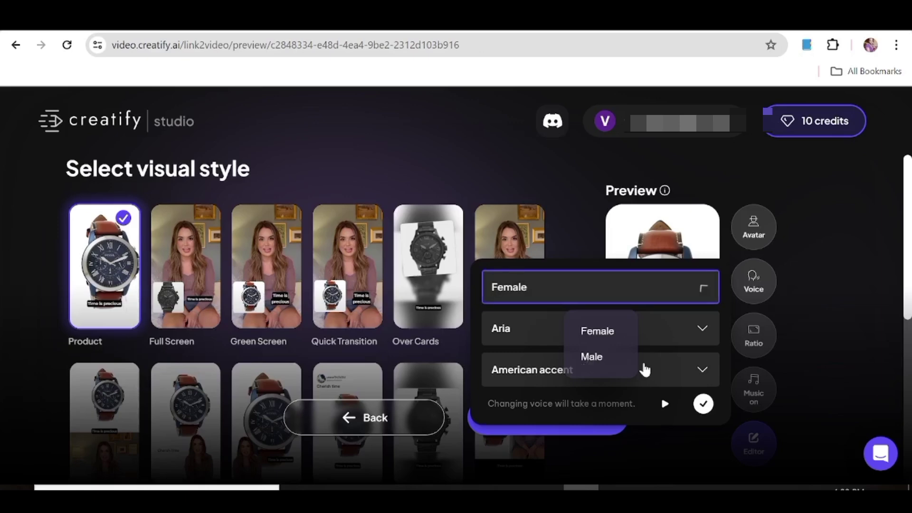
{"action": "left_click", "coordinate": [599, 357]}
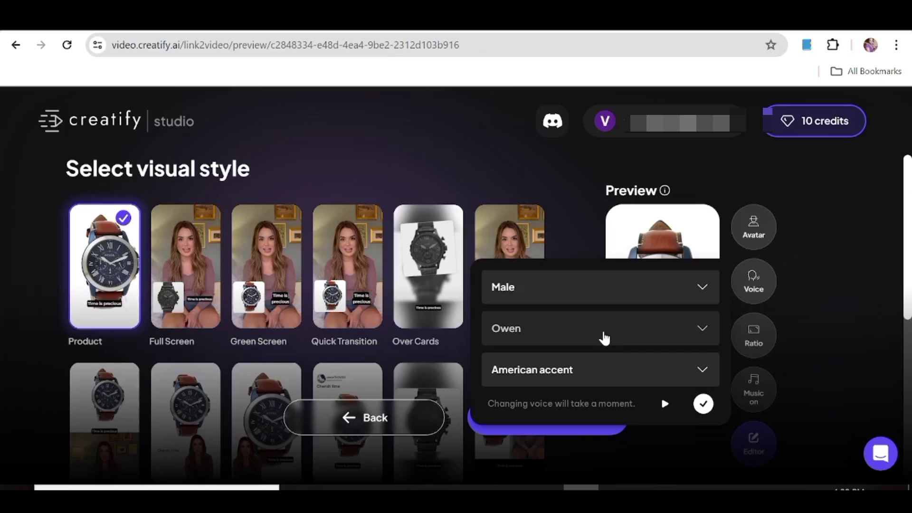
{"action": "left_click", "coordinate": [604, 334]}
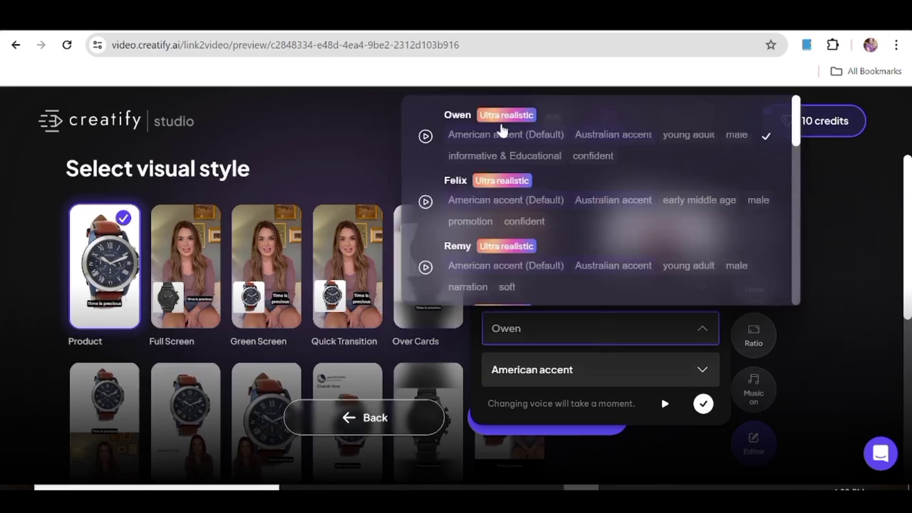
{"action": "scroll", "coordinate": [563, 153], "scroll_direction": "down", "scroll_amount": 1}
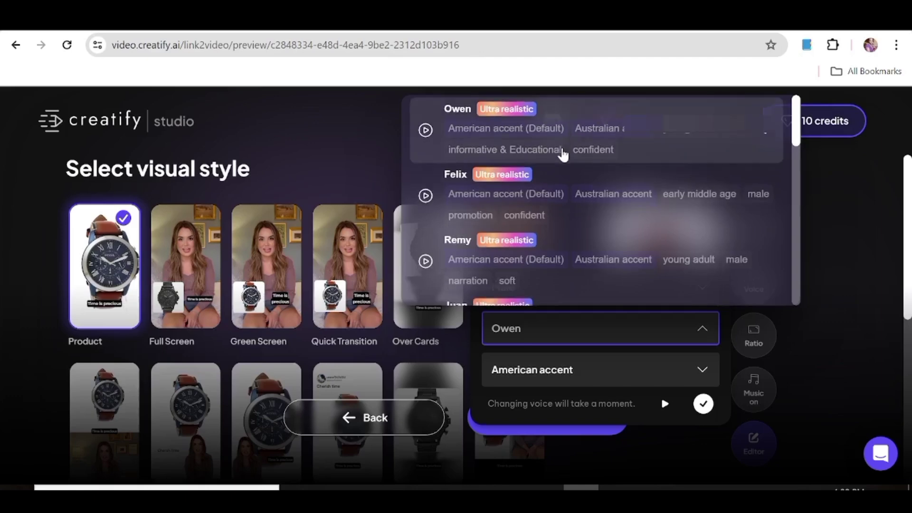
{"action": "scroll", "coordinate": [563, 152], "scroll_direction": "down", "scroll_amount": 3}
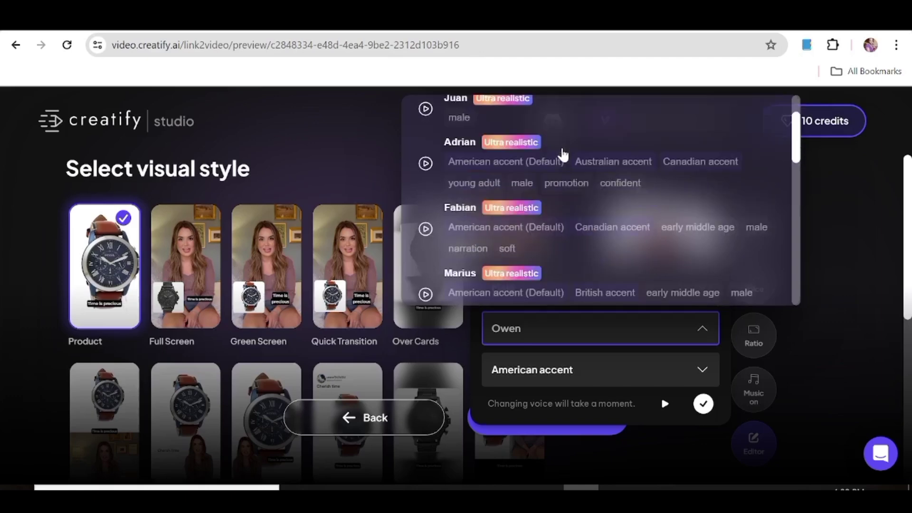
{"action": "scroll", "coordinate": [562, 151], "scroll_direction": "down", "scroll_amount": 4}
{"action": "scroll", "coordinate": [562, 152], "scroll_direction": "up", "scroll_amount": 8}
{"action": "left_click", "coordinate": [826, 184]}
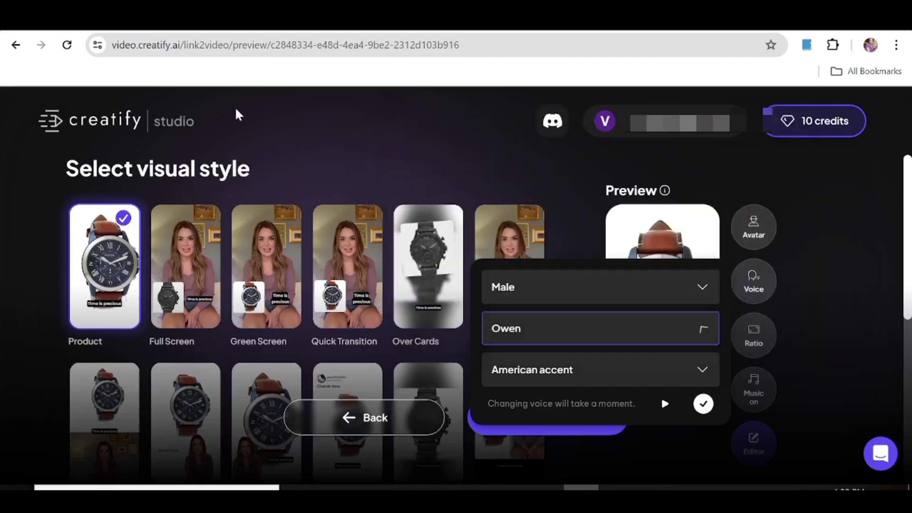
{"action": "left_click", "coordinate": [509, 173]}
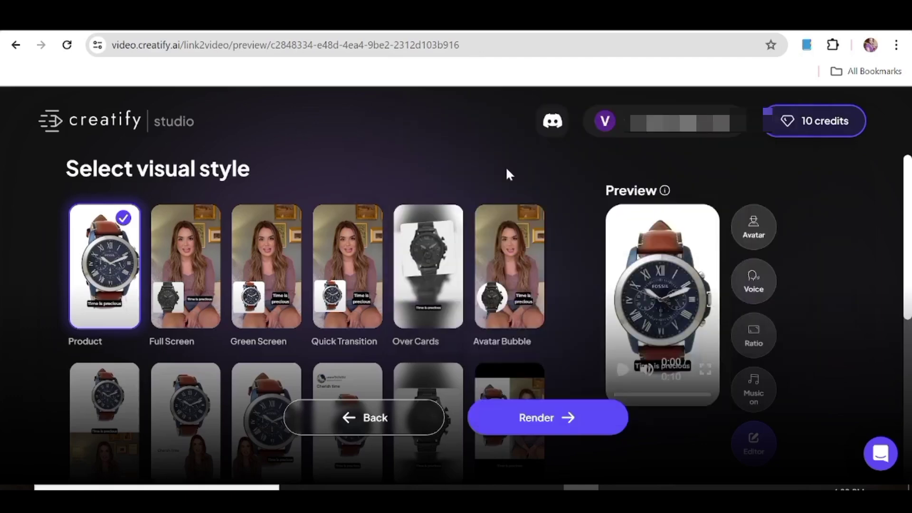
Choose the male ultra-realistic avatar as the ad's presenter
{"action": "left_click", "coordinate": [761, 229]}
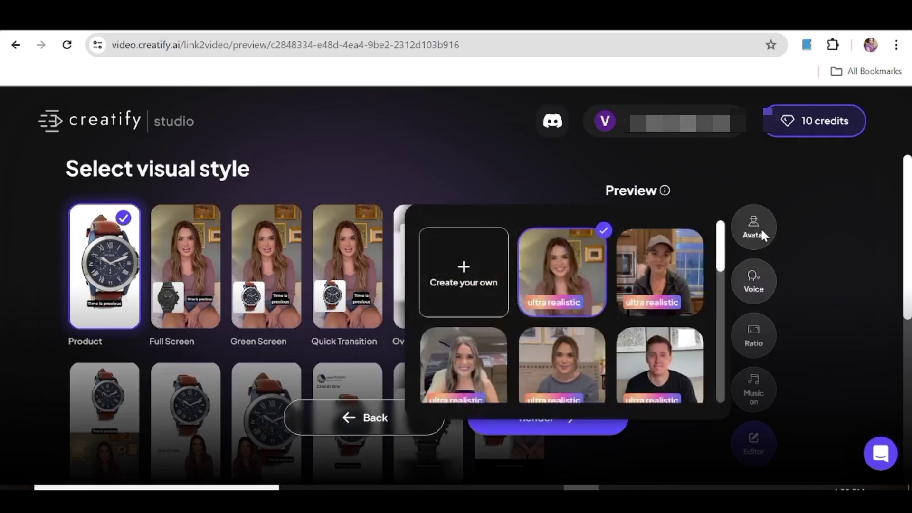
{"action": "left_click", "coordinate": [659, 355]}
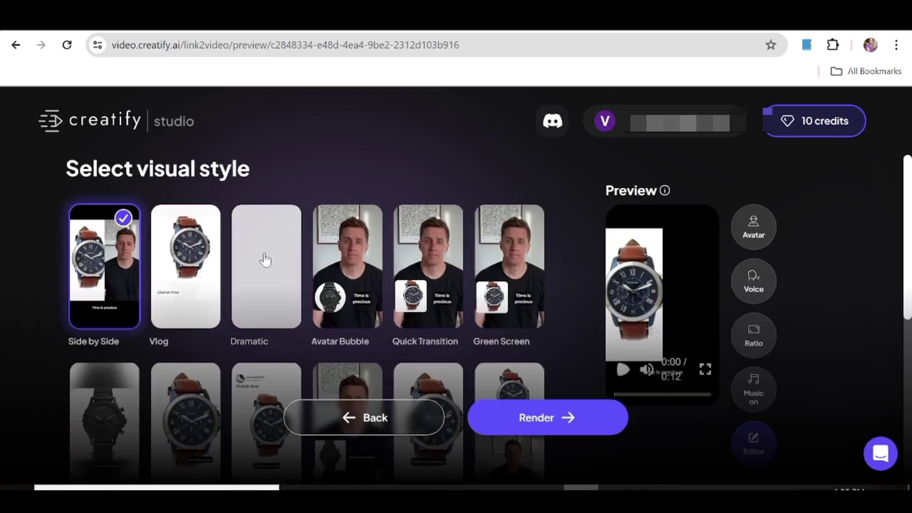
{"action": "scroll", "coordinate": [265, 259], "scroll_direction": "down", "scroll_amount": 2}
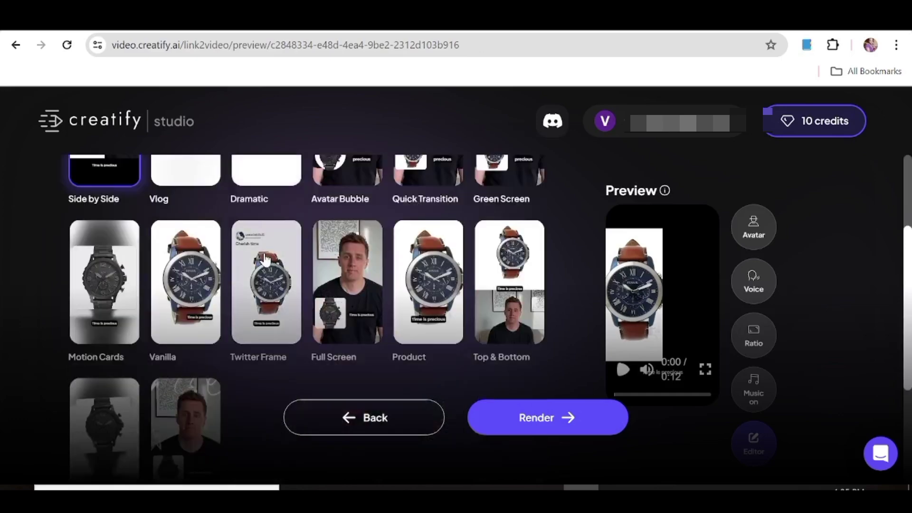
{"action": "scroll", "coordinate": [265, 258], "scroll_direction": "down", "scroll_amount": 2}
{"action": "scroll", "coordinate": [266, 259], "scroll_direction": "up", "scroll_amount": 2}
{"action": "scroll", "coordinate": [266, 258], "scroll_direction": "up", "scroll_amount": 3}
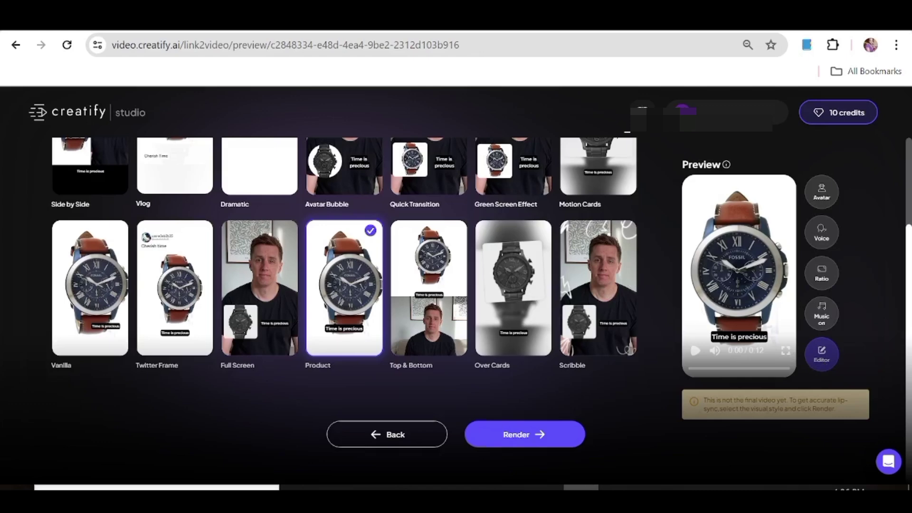
{"action": "scroll", "coordinate": [516, 436], "scroll_direction": "up", "scroll_amount": 3}
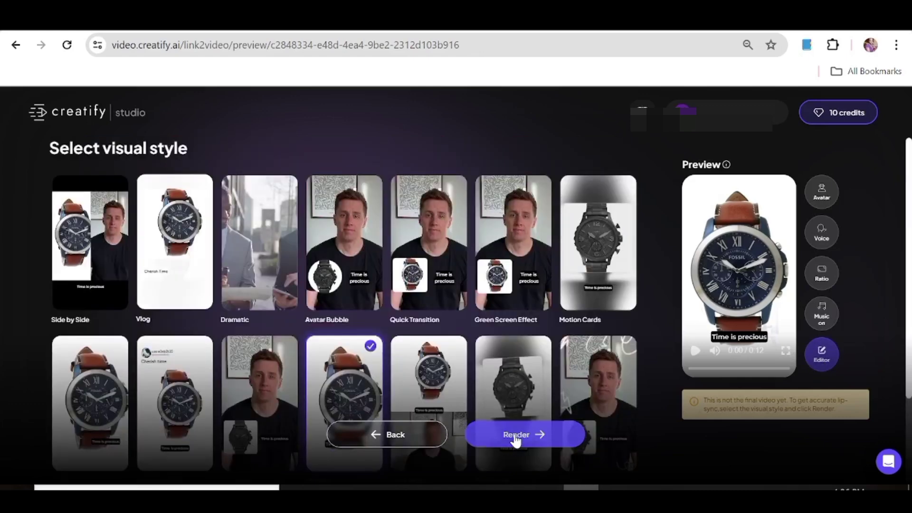
Render the Fossil Grant watch ad with the current voice and avatar
{"action": "left_click", "coordinate": [516, 436]}
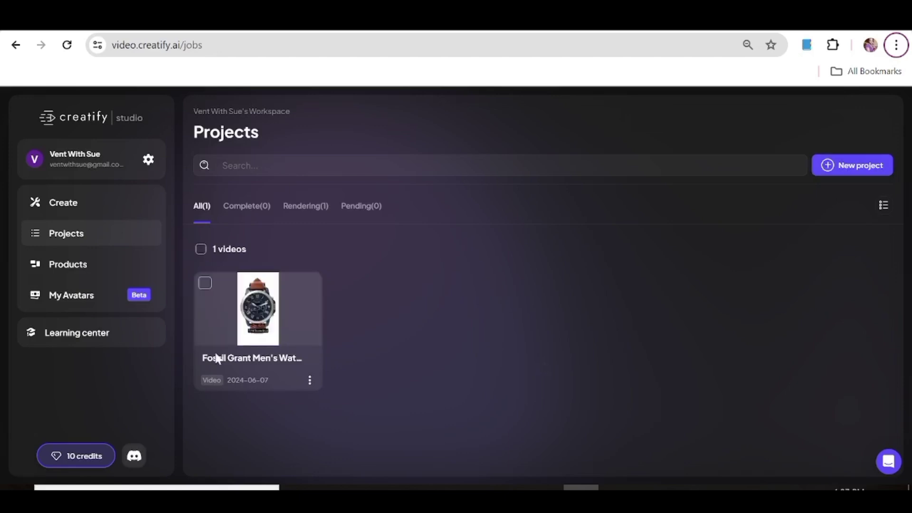
Open the Fossil Grant project, play the ad, then replay it from 0:00
{"action": "left_click", "coordinate": [252, 325]}
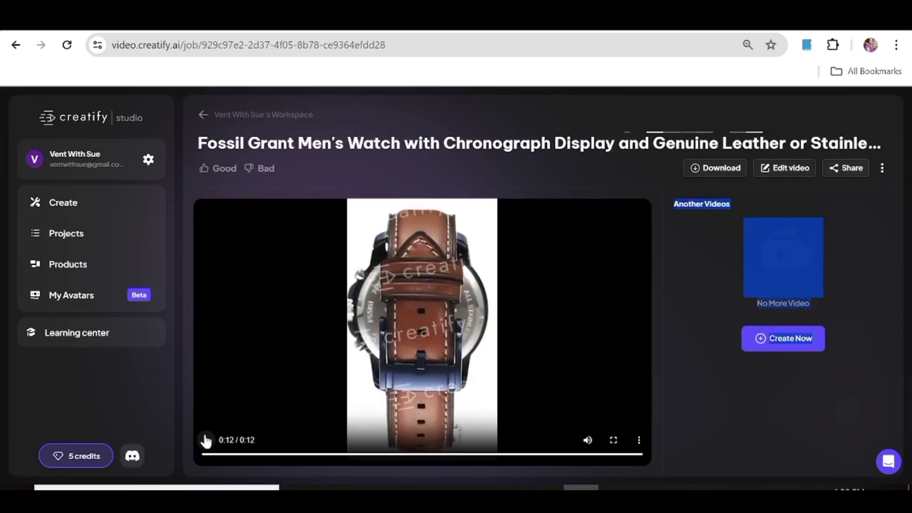
{"action": "left_click", "coordinate": [206, 441]}
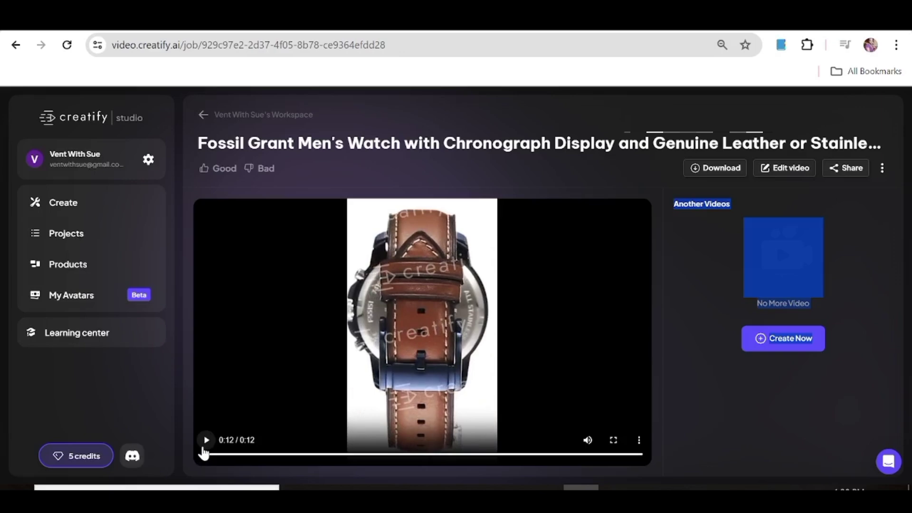
{"action": "left_click", "coordinate": [207, 440]}
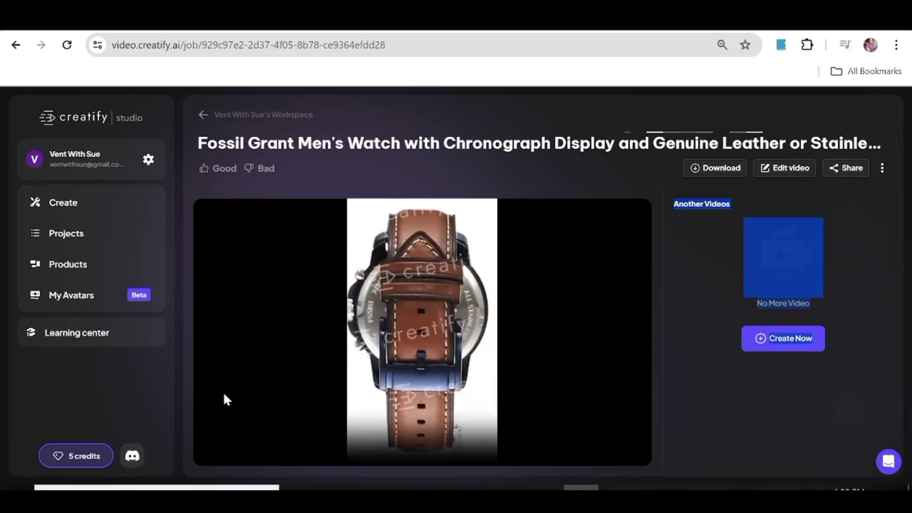
{"action": "left_click", "coordinate": [206, 440]}
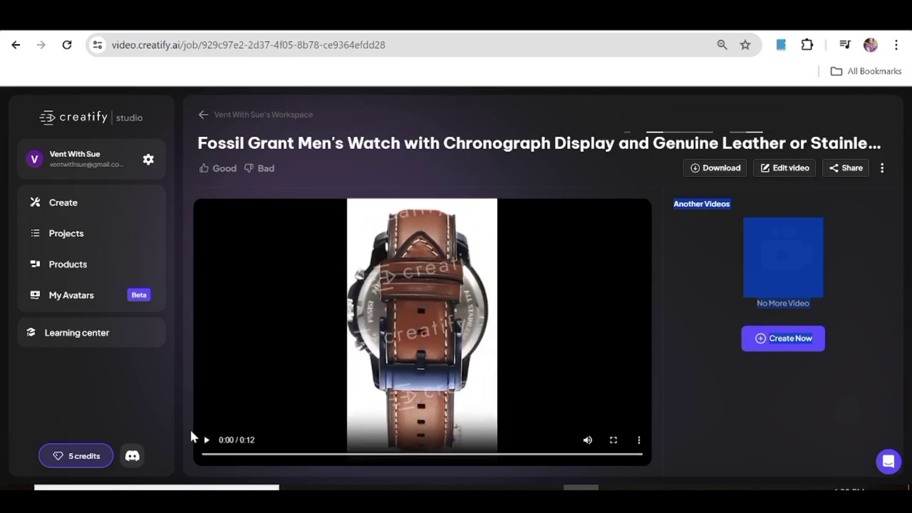